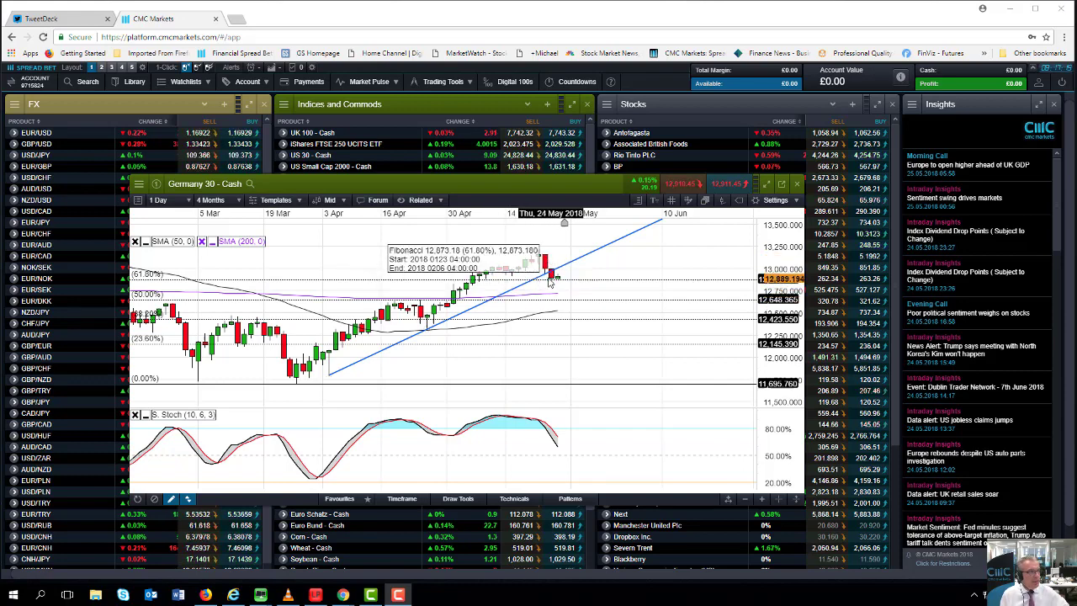
# Switch the Germany 30 - Cash chart to the 1 Week interval and reposition its window slightly over the watchlists
pyautogui.click(159, 199)
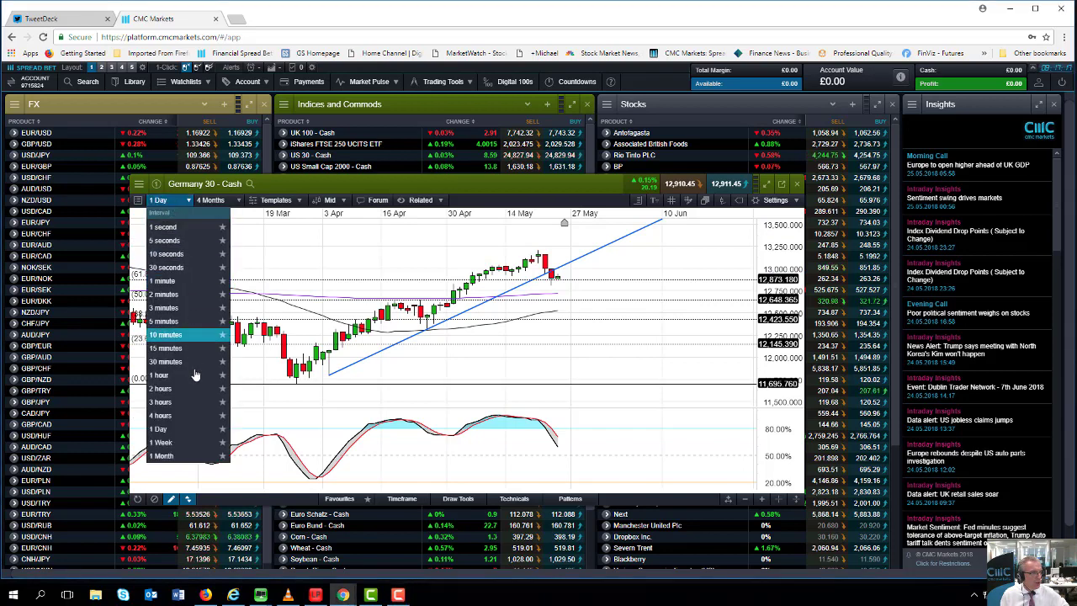
pyautogui.click(162, 441)
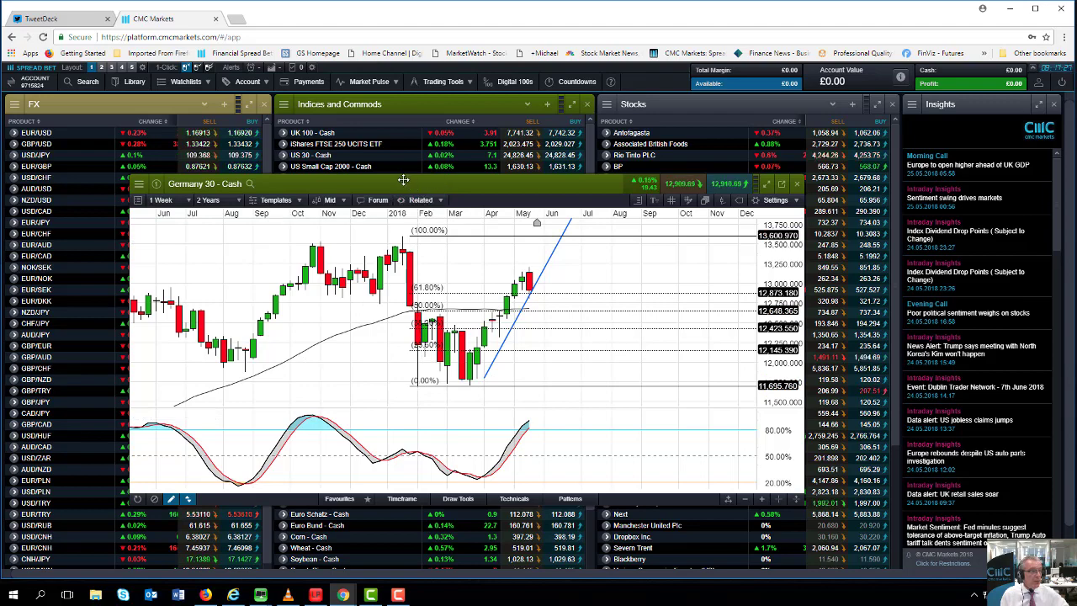
pyautogui.moveTo(439, 182); pyautogui.dragTo(402, 180)
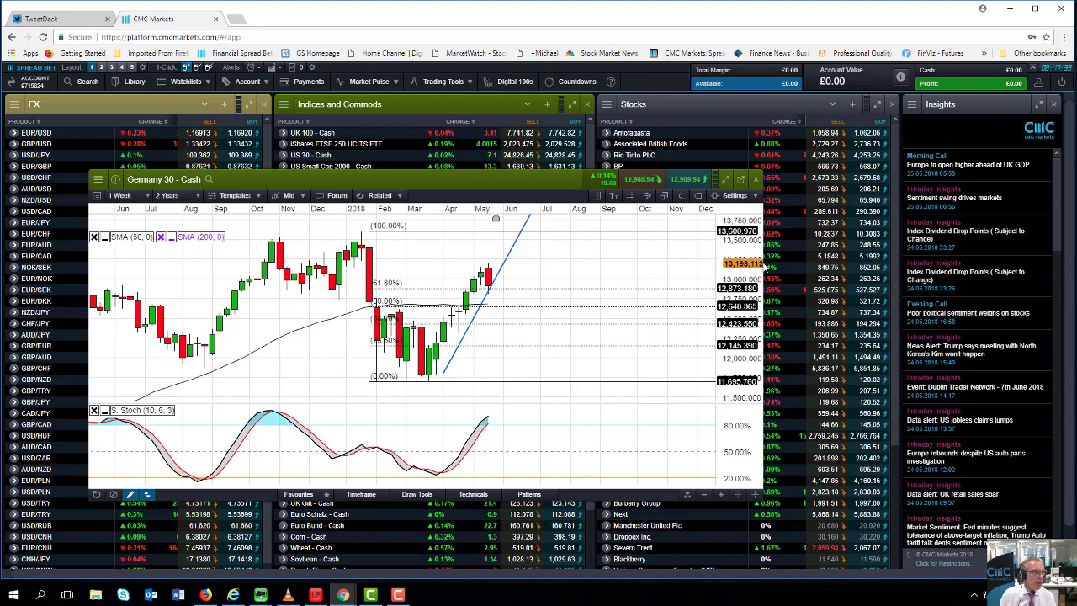
# Return the Germany 30 - Cash chart to the 1 Day interval and close it
pyautogui.click(119, 195)
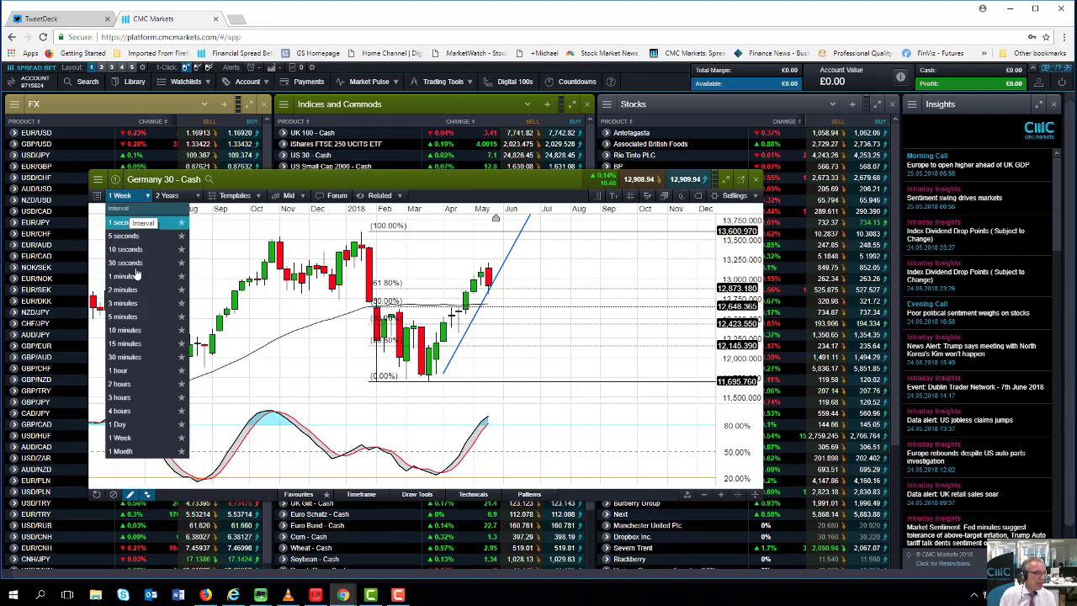
pyautogui.click(128, 425)
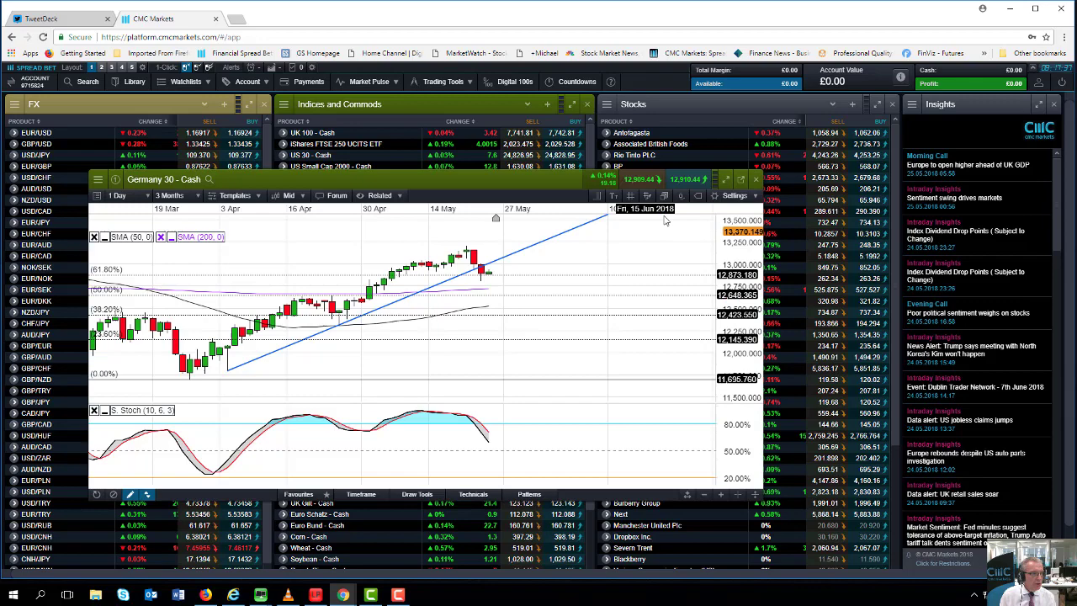
pyautogui.click(755, 180)
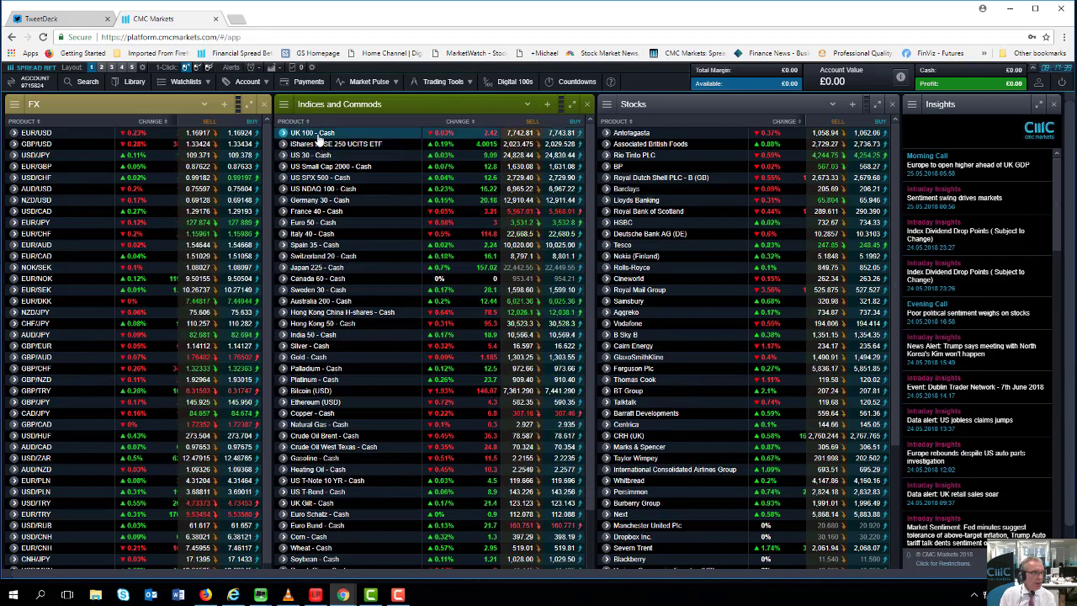
# Open the UK 100 - Cash chart, move it to the middle of the workspace and view it at the 1 Week interval
pyautogui.click(313, 135)
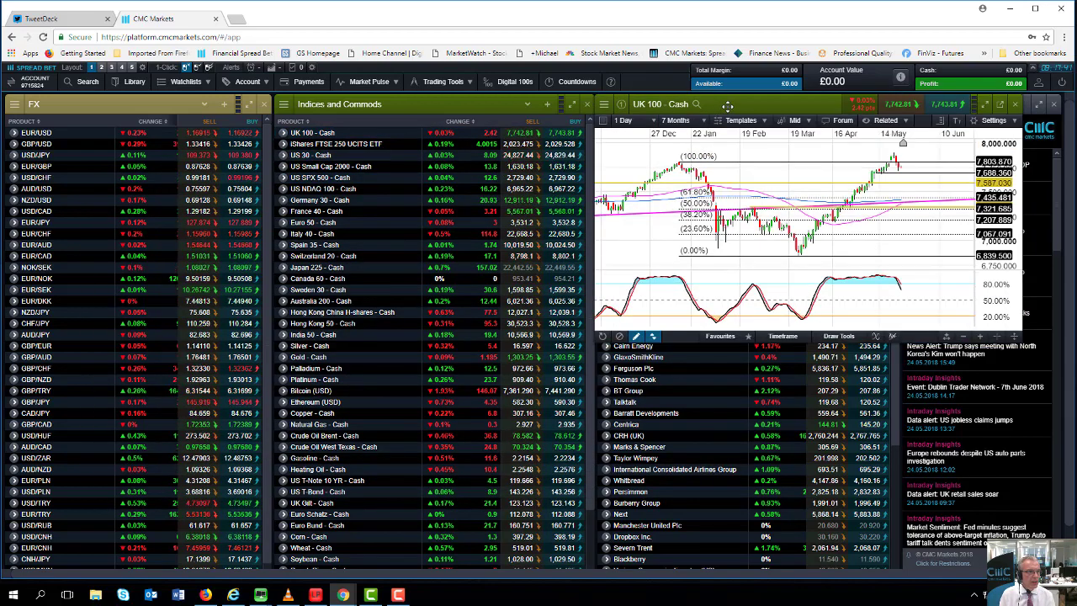
pyautogui.moveTo(723, 104); pyautogui.dragTo(339, 163)
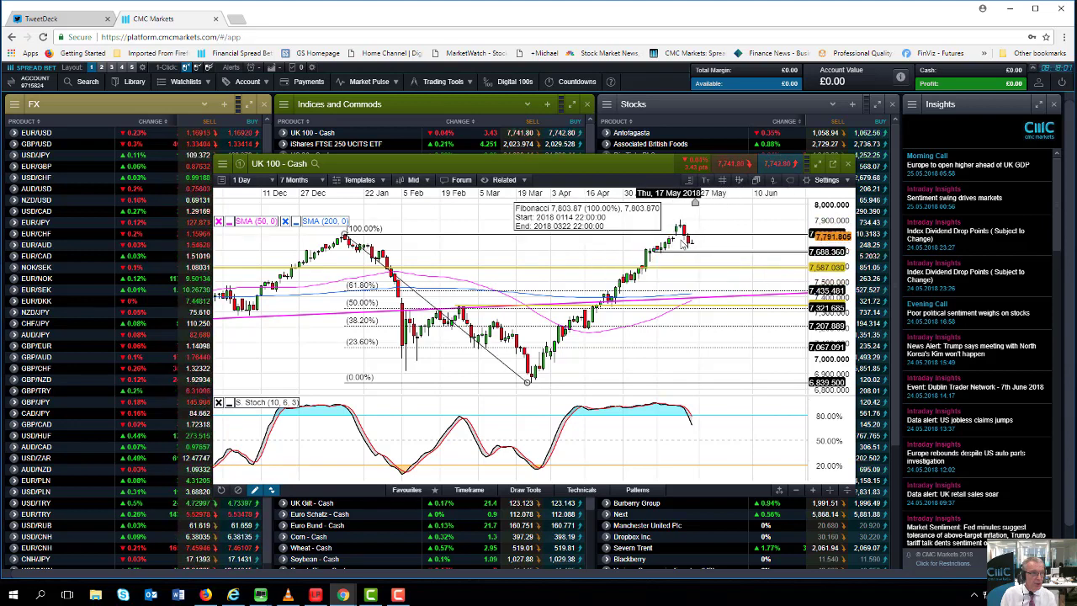
pyautogui.click(242, 180)
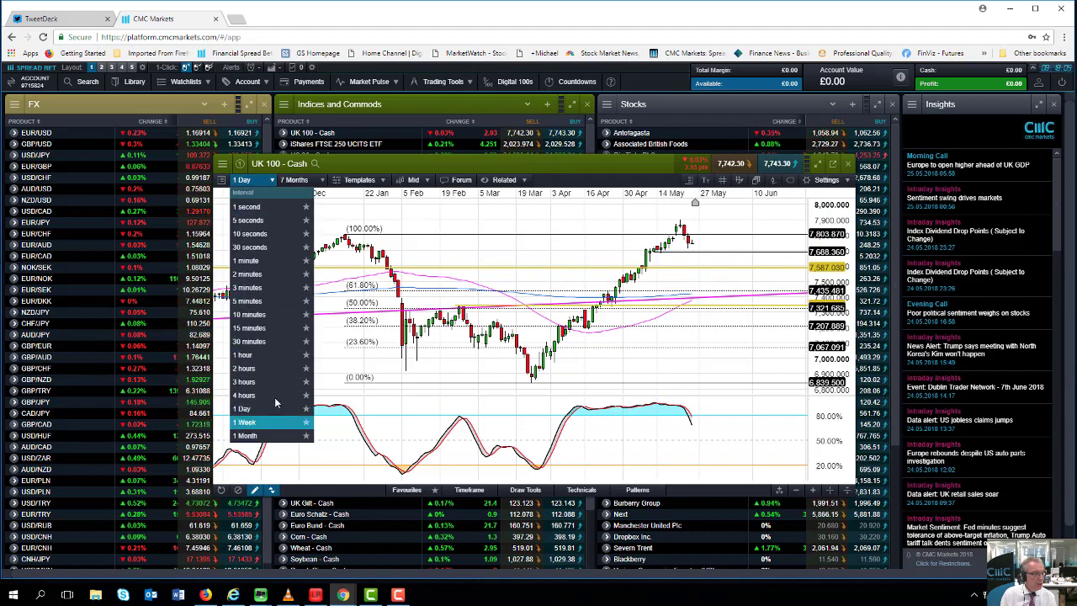
pyautogui.click(270, 420)
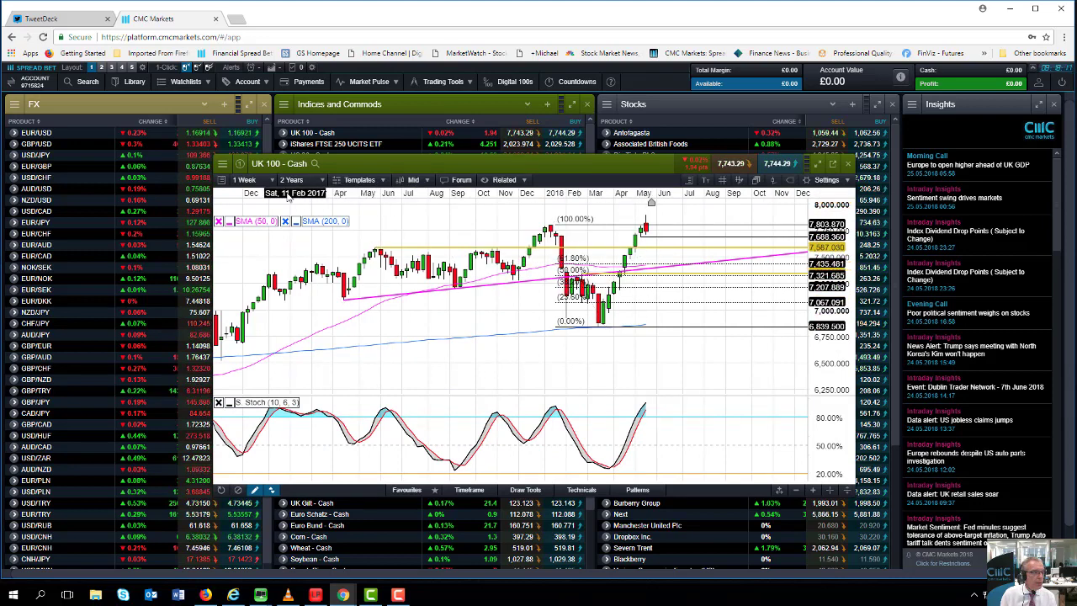
# Set the UK 100 - Cash chart back to the 1 Day interval and close it after reviewing the price action
pyautogui.click(260, 181)
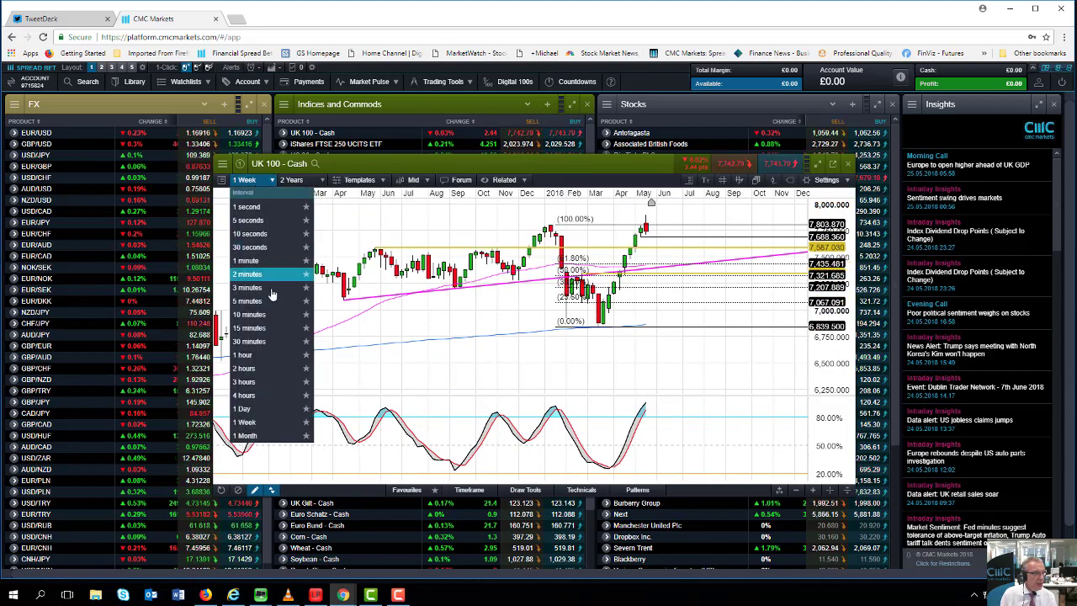
pyautogui.click(244, 409)
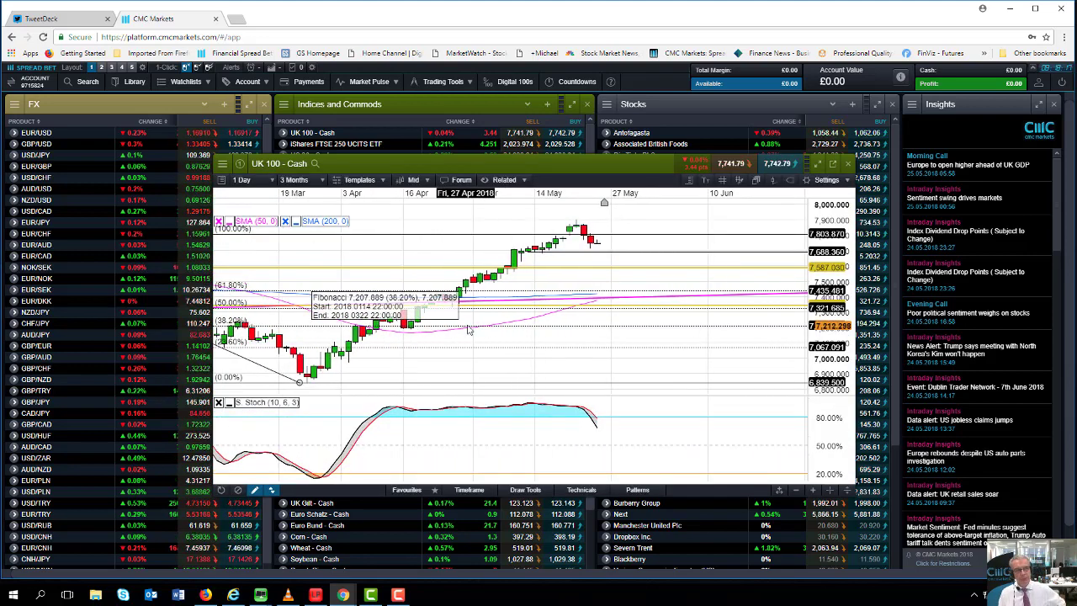
pyautogui.click(848, 165)
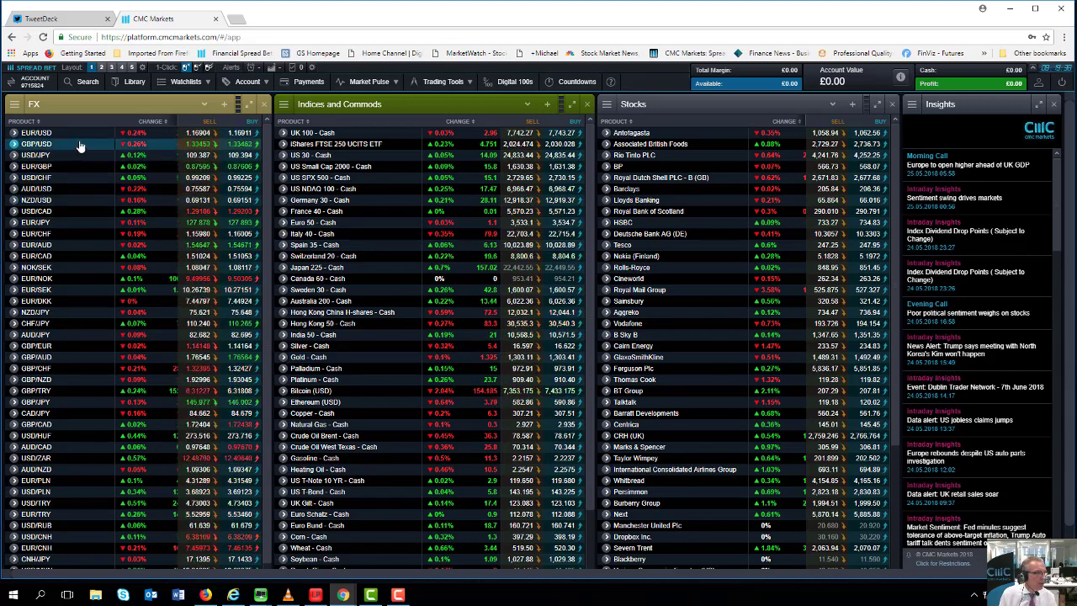
# Open the EUR/USD chart from the FX watchlist, make its window wider and taller, and place it over the watchlists
pyautogui.click(39, 134)
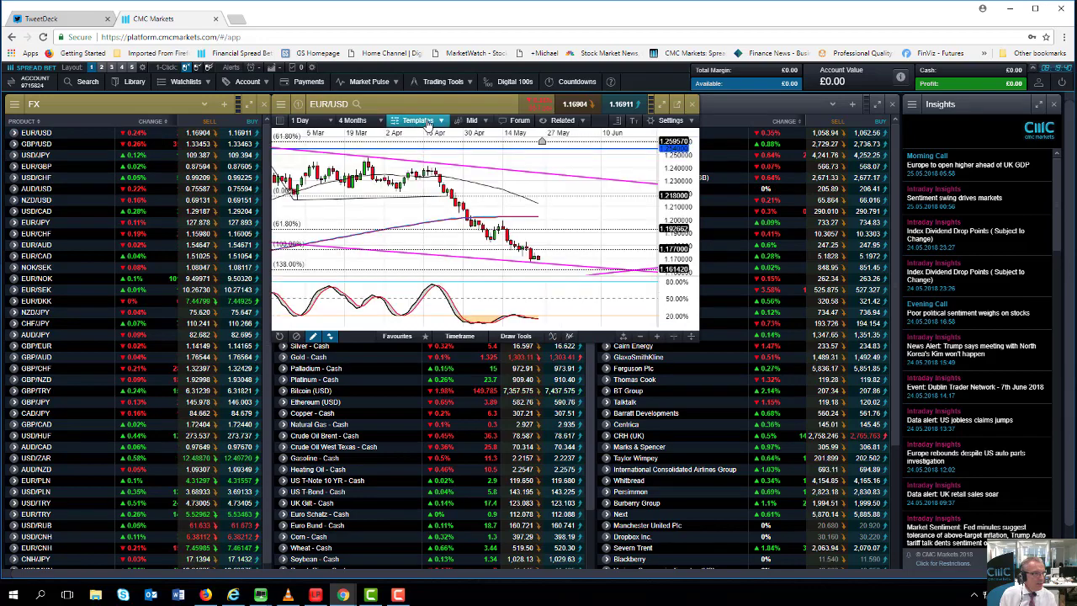
pyautogui.moveTo(437, 103); pyautogui.dragTo(285, 192)
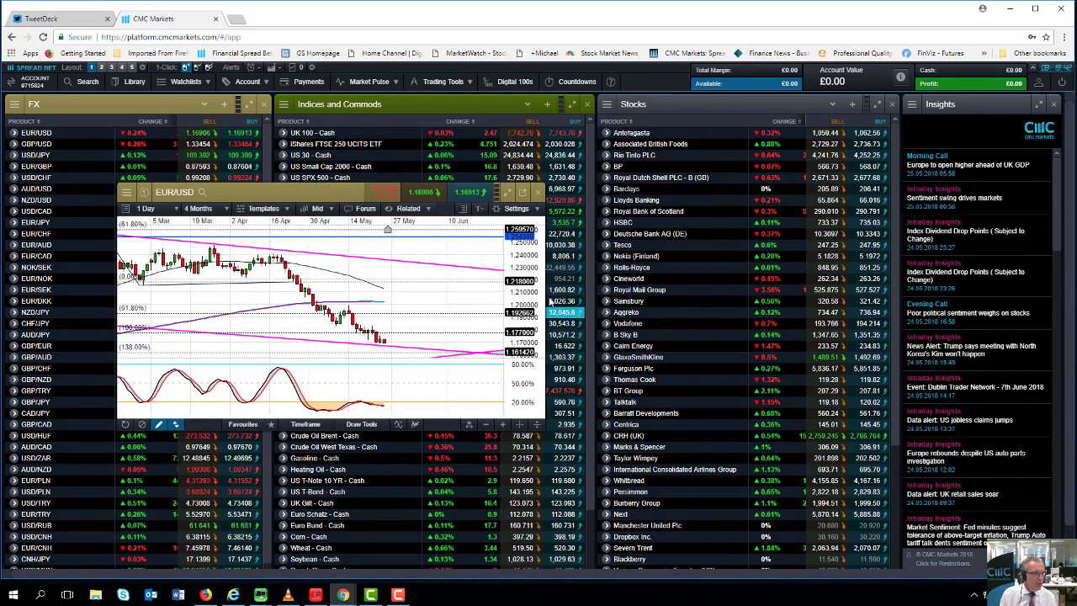
pyautogui.moveTo(551, 300); pyautogui.dragTo(714, 360)
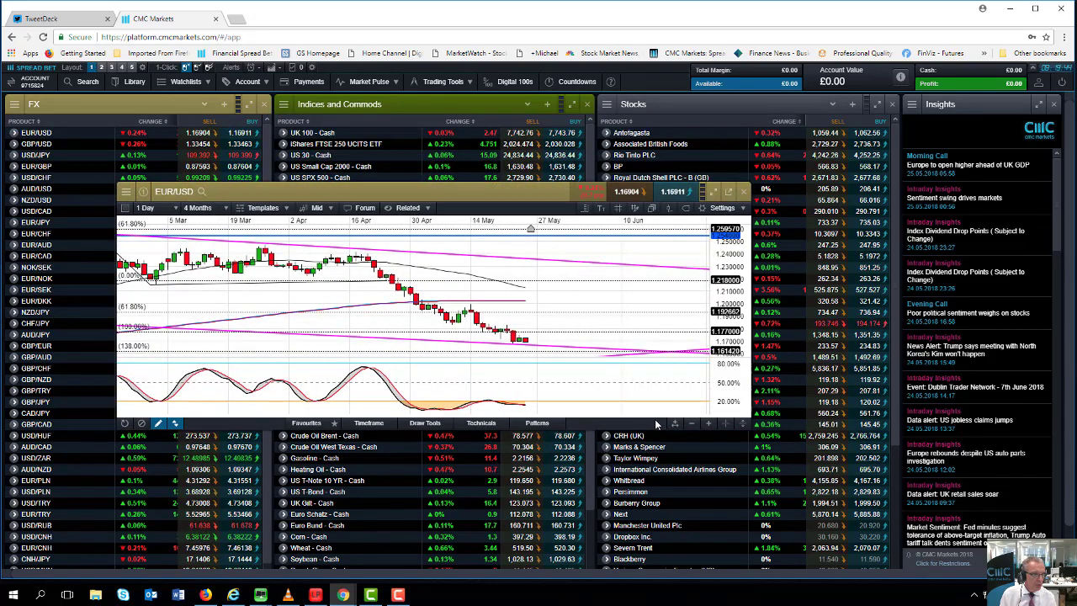
pyautogui.moveTo(655, 427); pyautogui.dragTo(651, 502)
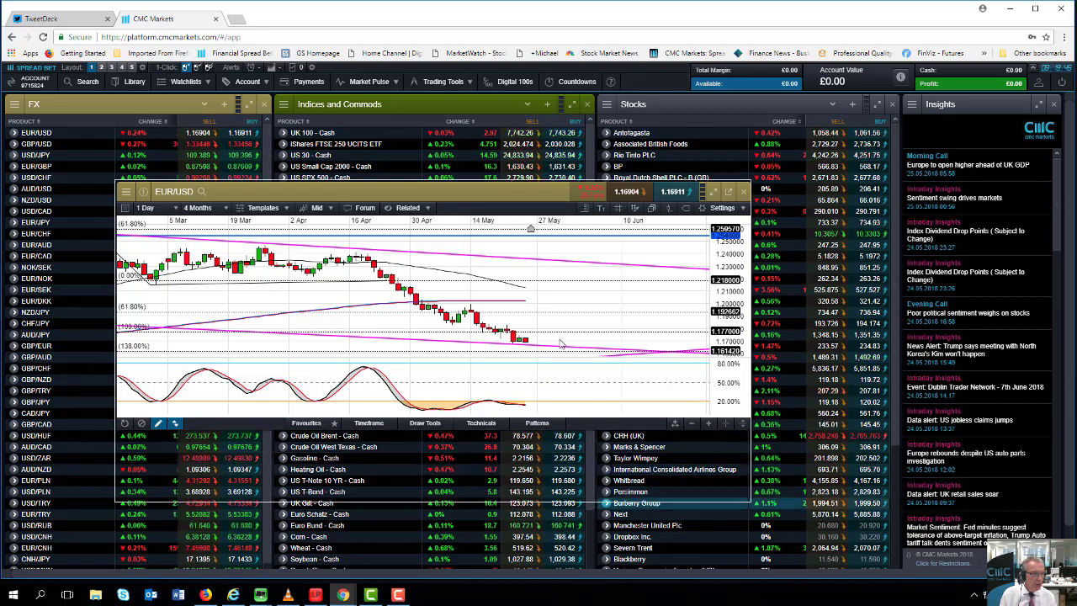
pyautogui.moveTo(485, 189); pyautogui.dragTo(522, 166)
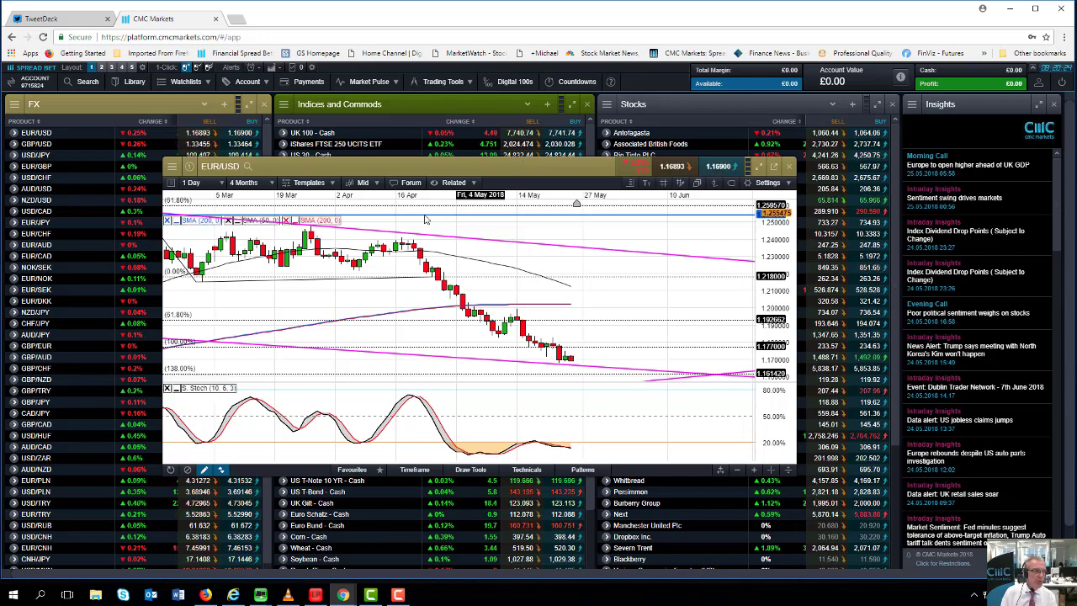
# Review the EUR/USD daily chart over up to 2 years of history, narrow it to 10 months, and close the chart
pyautogui.scroll(-3, 488, 240)
pyautogui.scroll(-4, 487, 239)
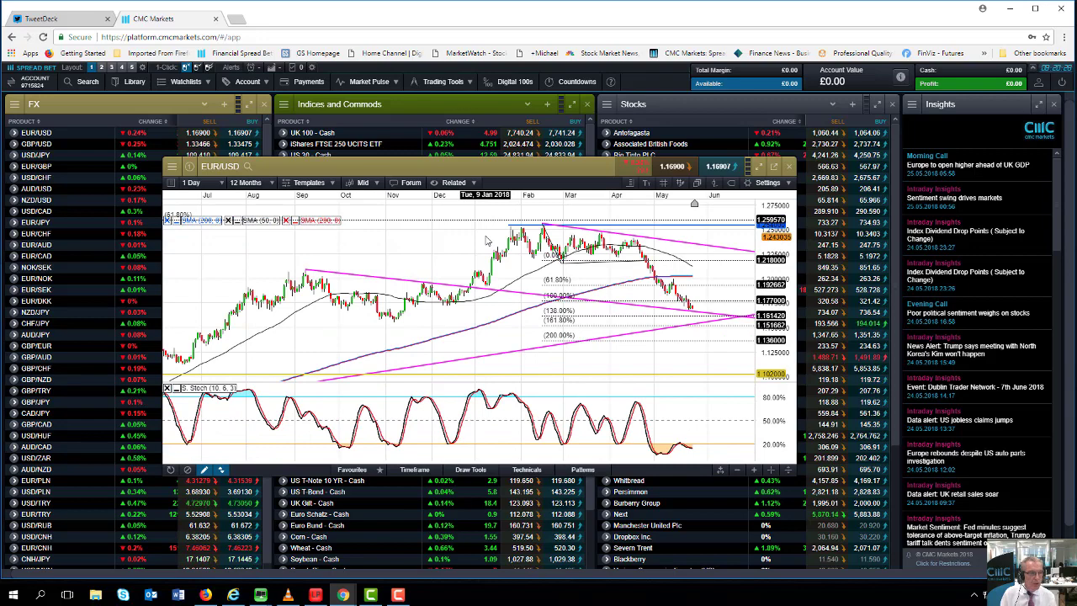
pyautogui.scroll(-2, 486, 241)
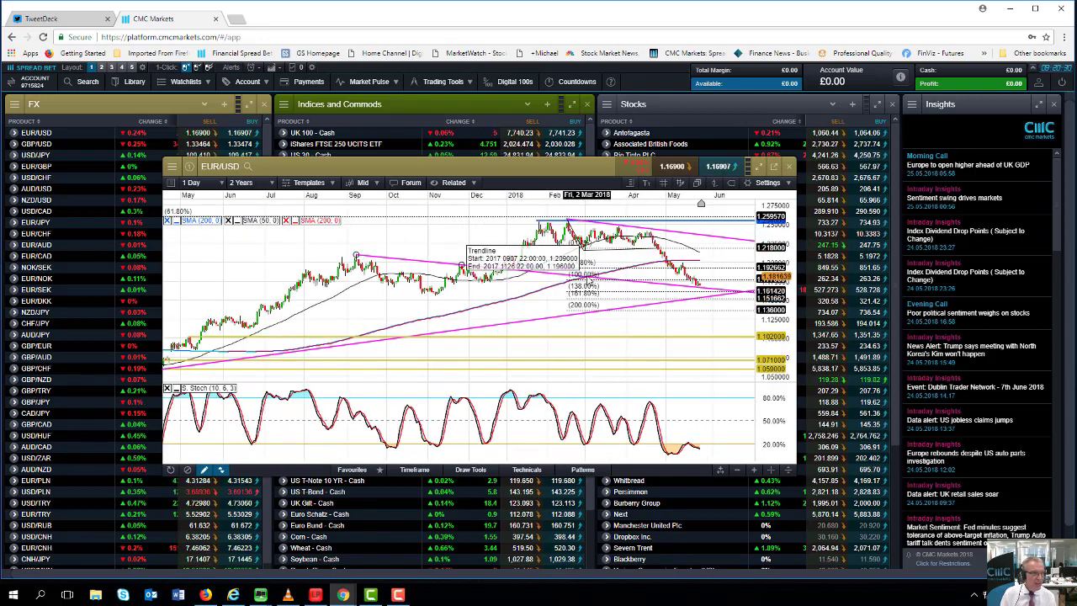
pyautogui.scroll(2, 555, 286)
pyautogui.scroll(1, 555, 285)
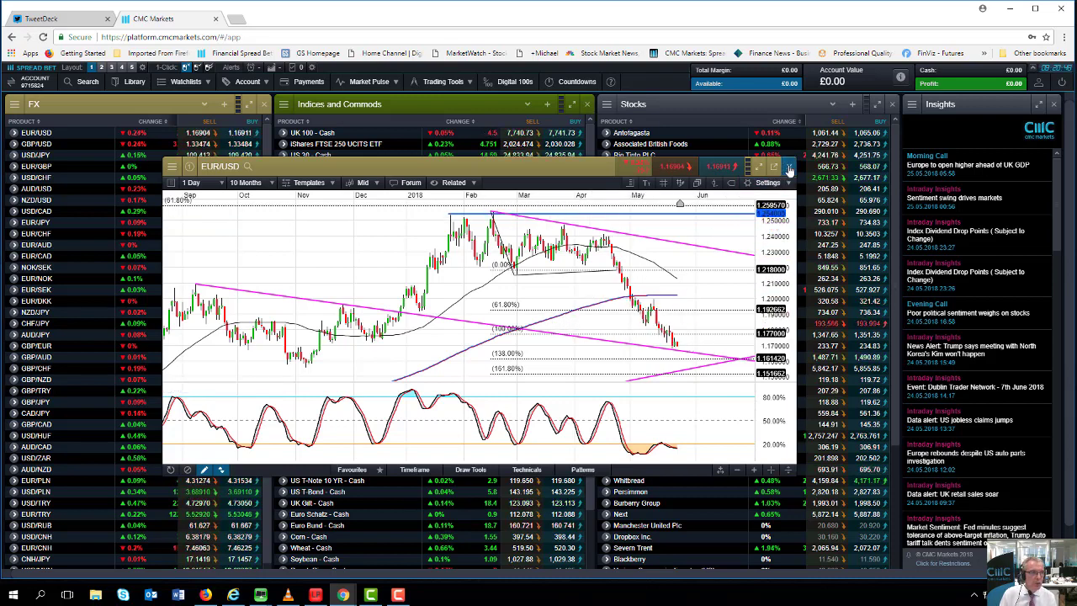
pyautogui.click(789, 169)
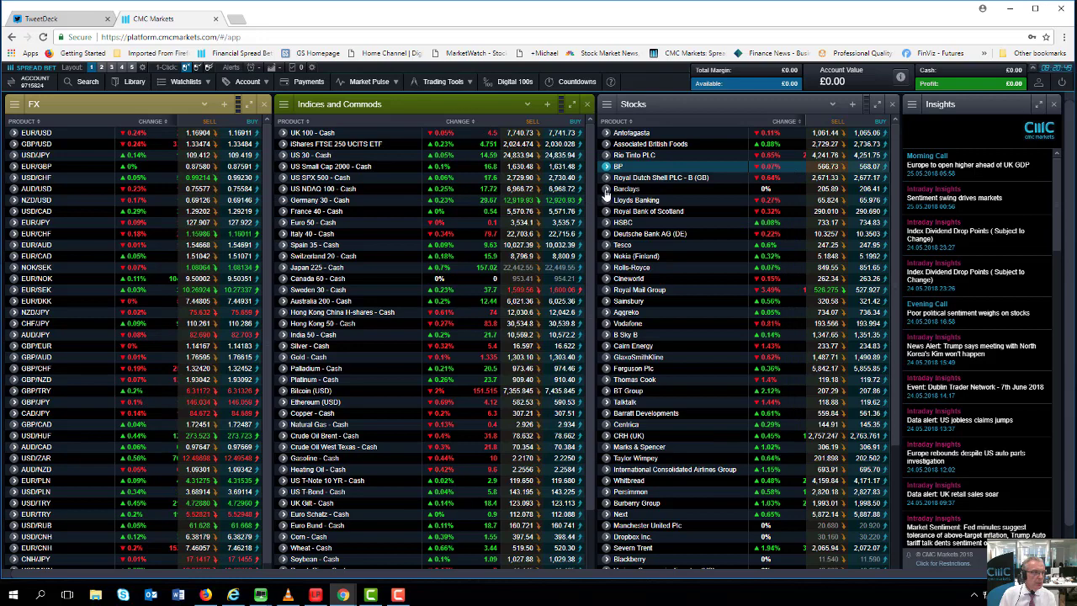
# Open the GBP/USD chart from the FX watchlist and position its window over the middle of the workspace
pyautogui.doubleClick(48, 147)
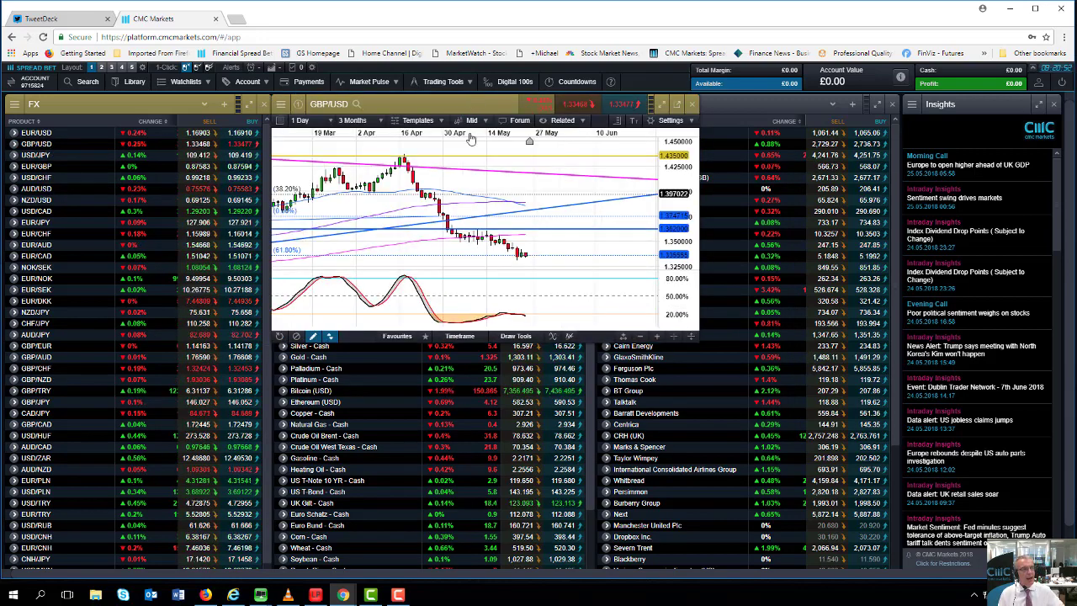
pyautogui.moveTo(470, 109); pyautogui.dragTo(470, 152)
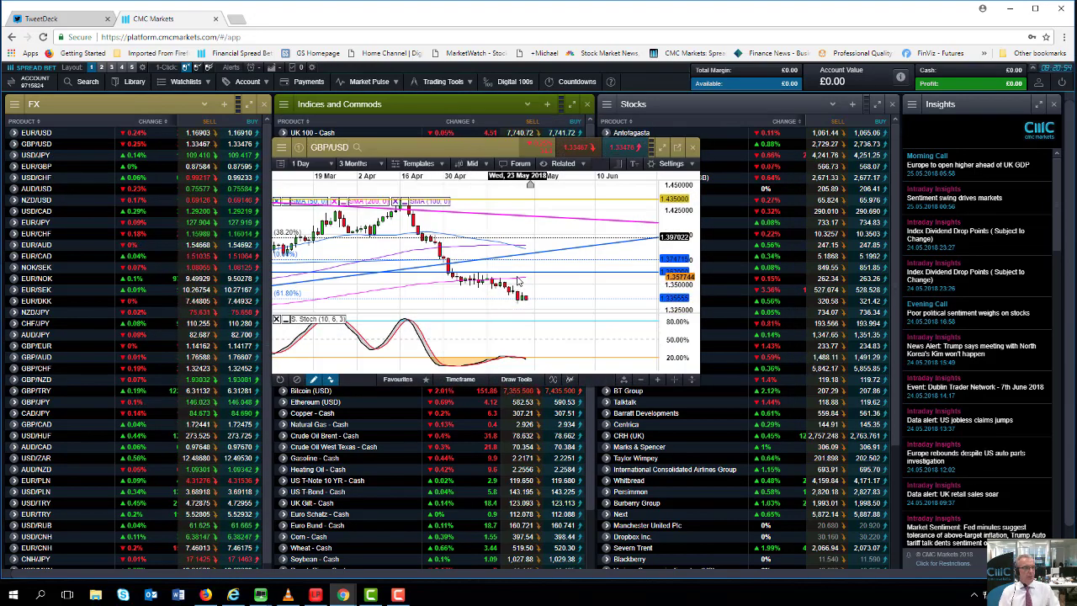
pyautogui.scroll(-1, 518, 282)
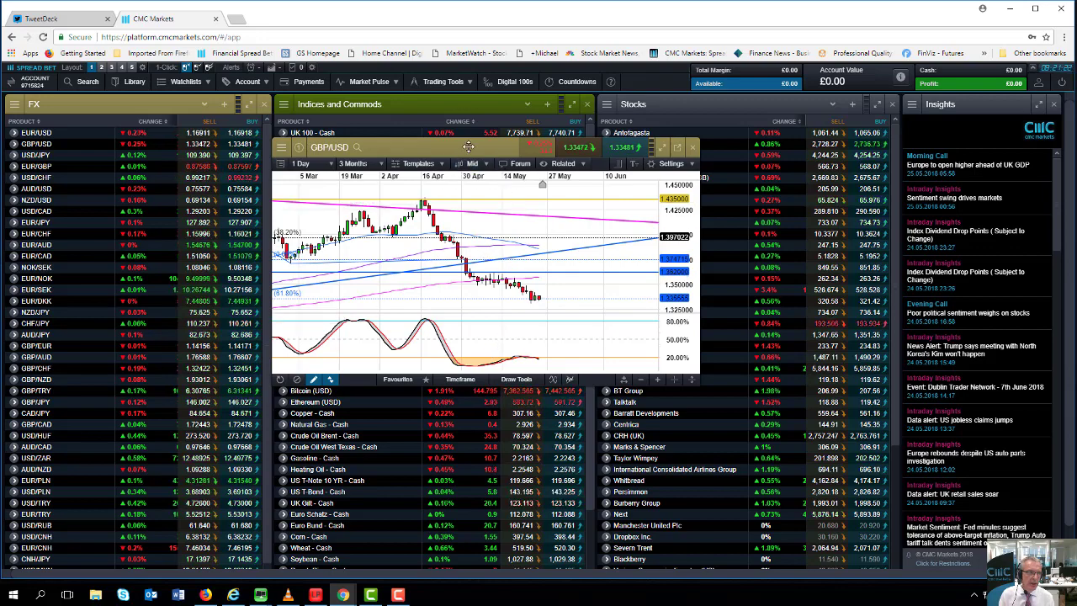
pyautogui.moveTo(465, 147); pyautogui.dragTo(412, 170)
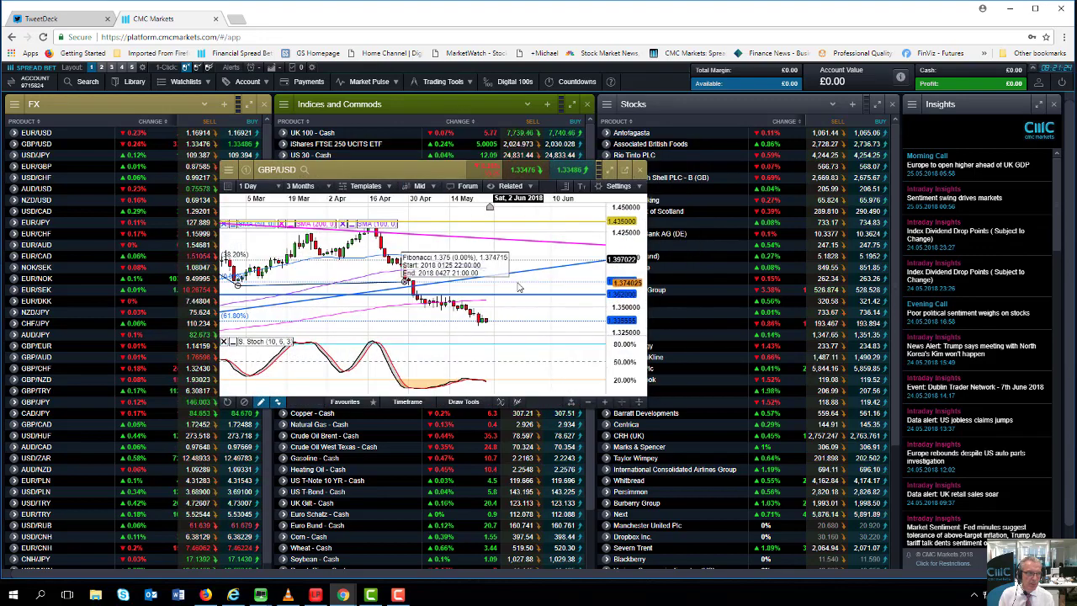
# Examine the GBP/USD daily trend lines and Fibonacci levels over 2 years of history, then narrow the range to 9 months
pyautogui.scroll(-2, 513, 284)
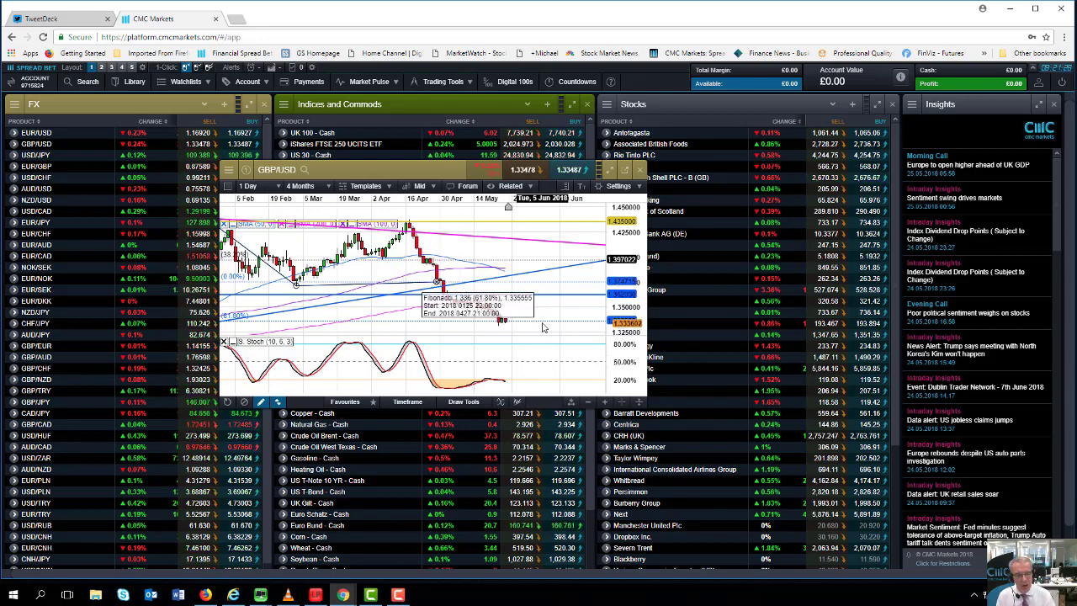
pyautogui.scroll(-5, 525, 305)
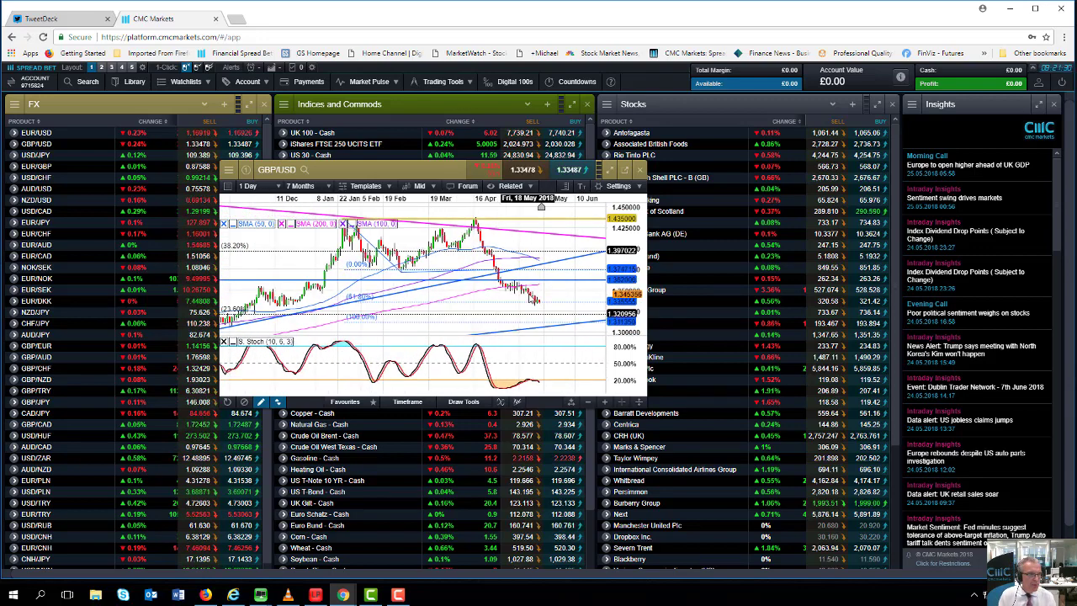
pyautogui.scroll(-1, 554, 283)
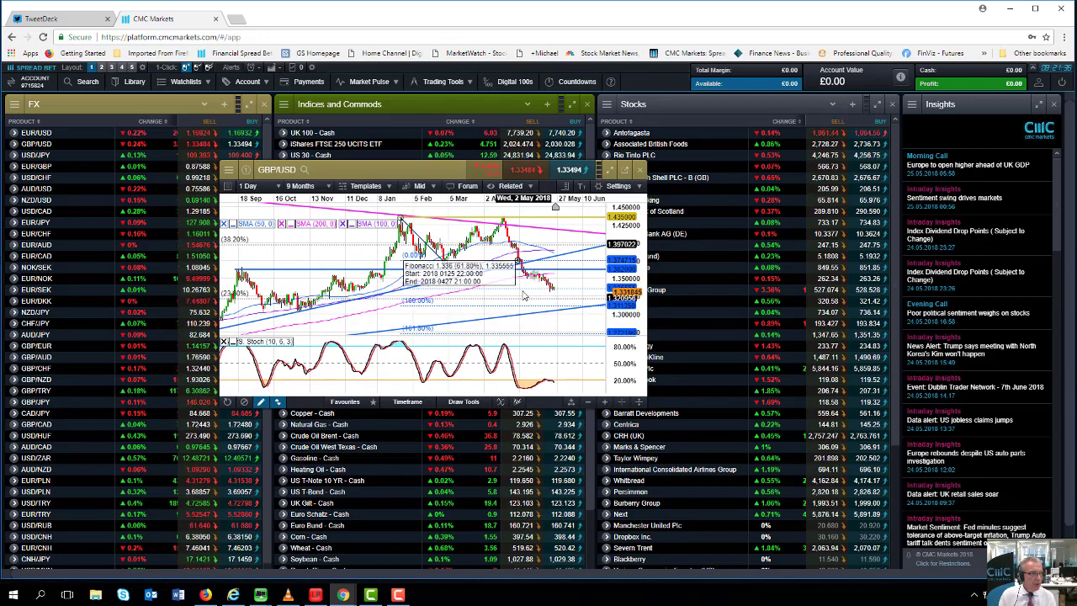
pyautogui.scroll(-8, 457, 305)
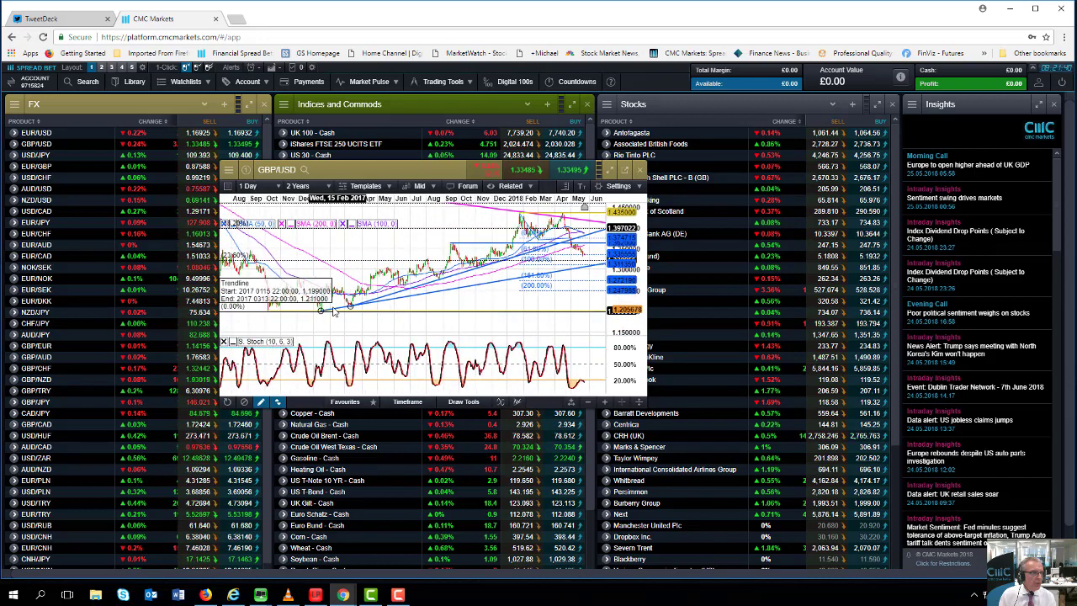
pyautogui.scroll(2, 448, 310)
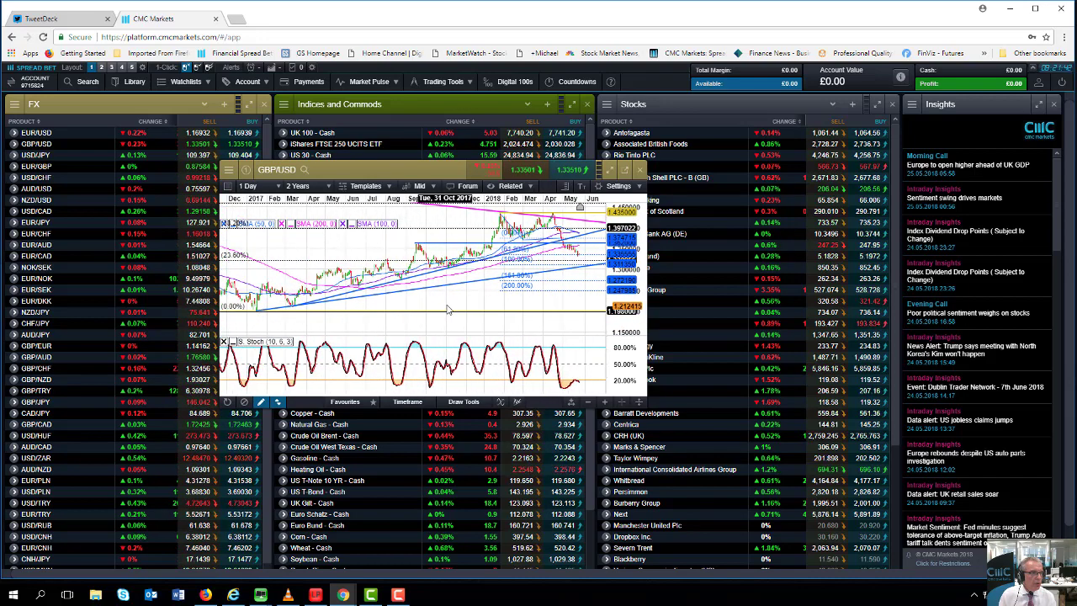
pyautogui.scroll(6, 448, 310)
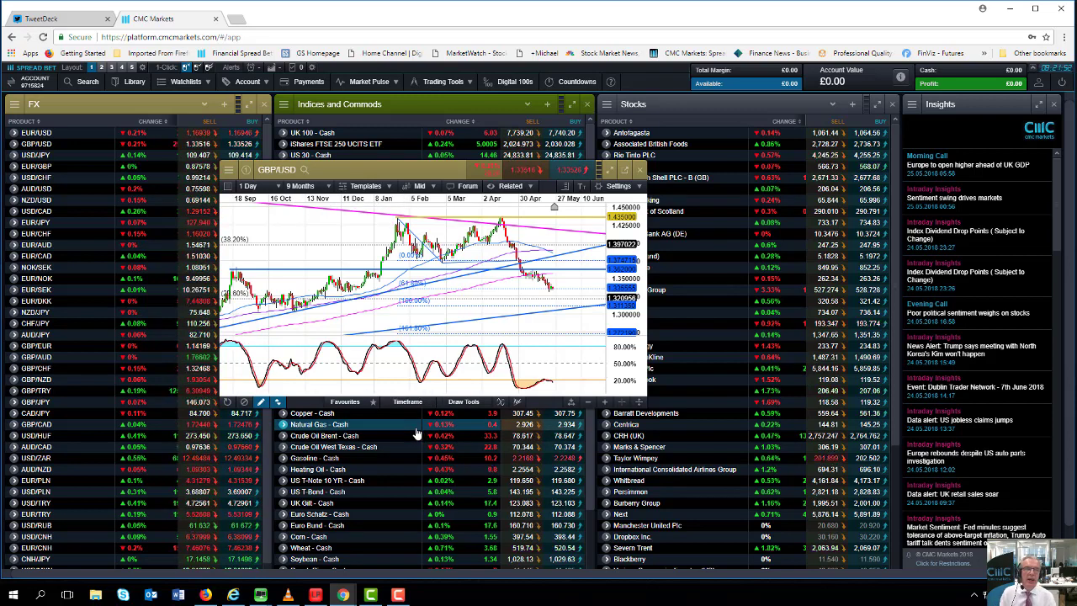
# Reposition the GBP/USD chart window closer to the FX watchlist and widen it across part of the Stocks watchlist
pyautogui.moveTo(397, 175); pyautogui.dragTo(351, 184)
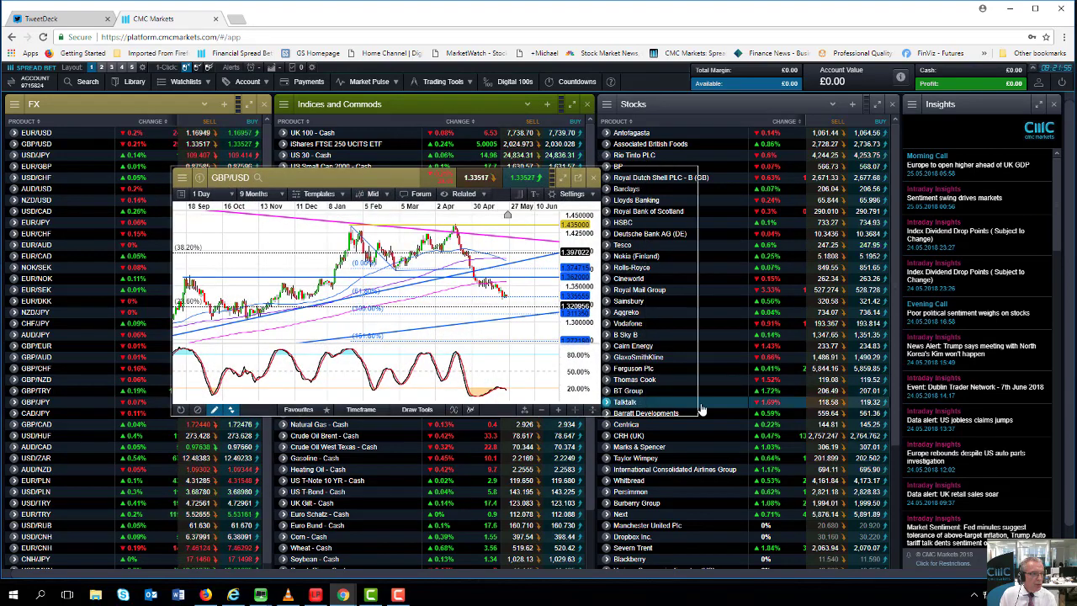
pyautogui.moveTo(601, 394); pyautogui.dragTo(696, 402)
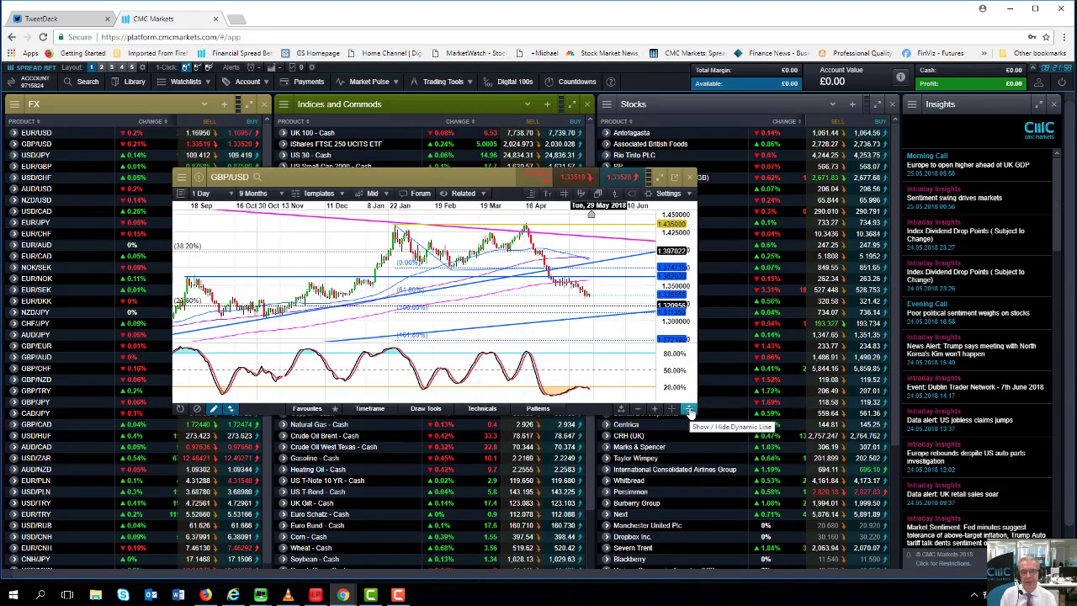